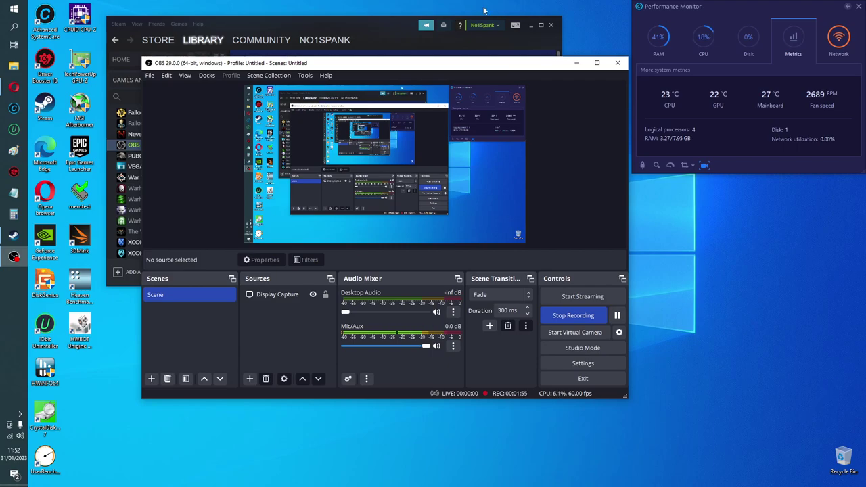
# Minimize OBS, switch to the Opera browser and examine the HWBOT Unigine Heaven Xtreme submission page for the GeForce GTX 1070.
pyautogui.click(576, 62)
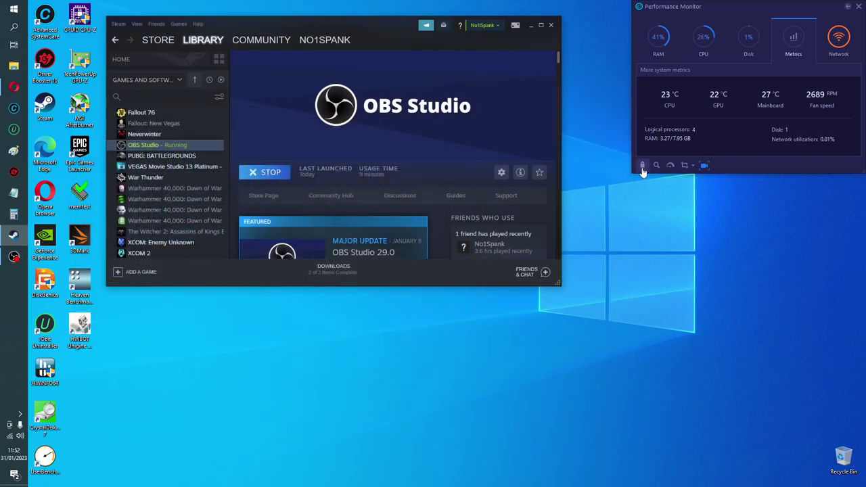
pyautogui.click(10, 87)
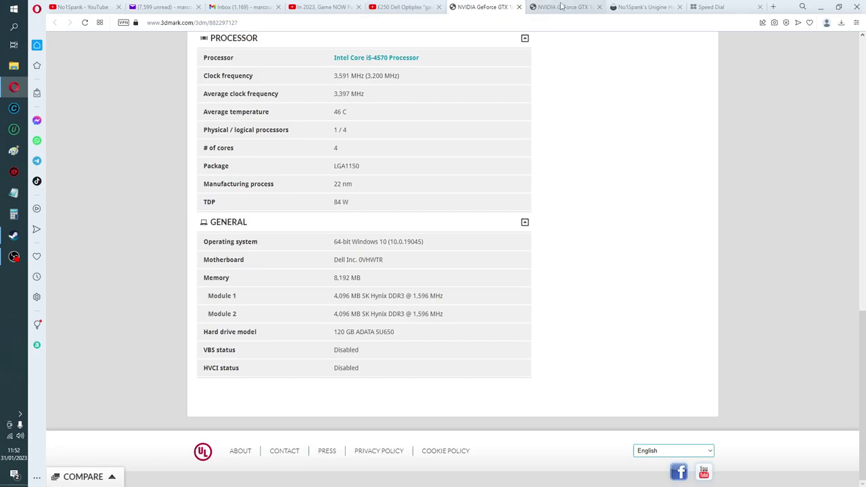
pyautogui.click(666, 8)
pyautogui.scroll(3, 568, 142)
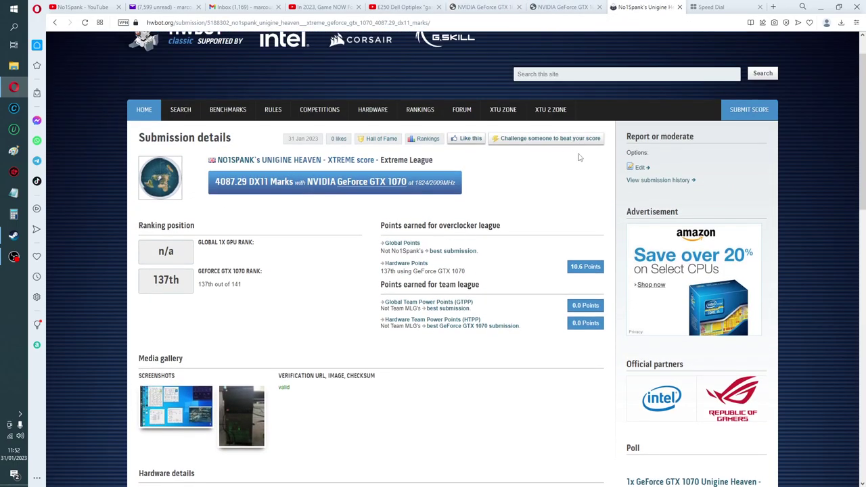
pyautogui.scroll(-8, 579, 162)
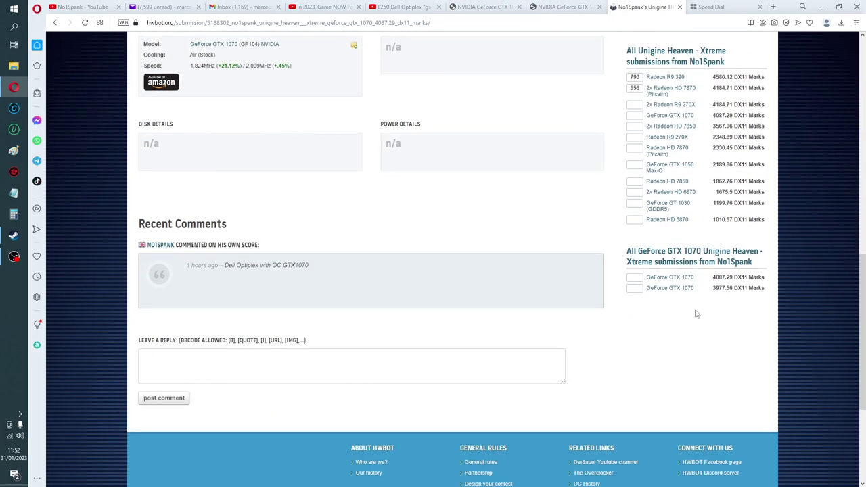
# Open the GTX 1070 submission with 3977.56 DX11 Marks and examine its ranking, points and hardware details.
pyautogui.click(669, 288)
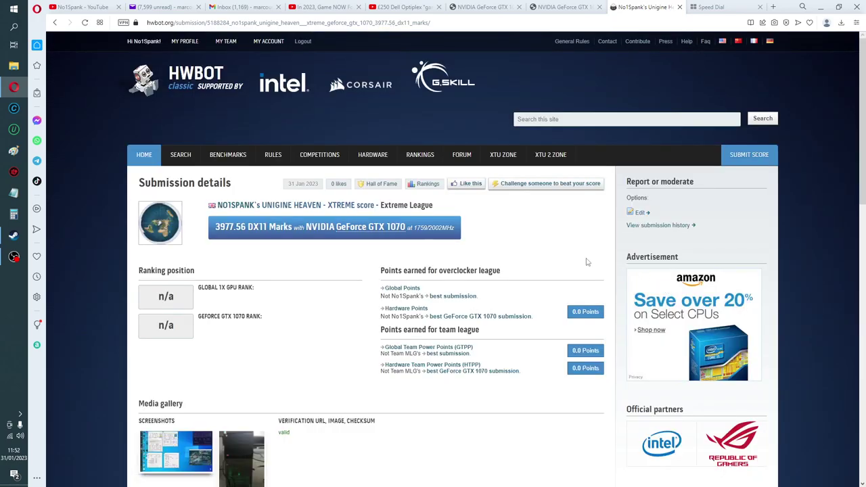
pyautogui.scroll(-2, 537, 233)
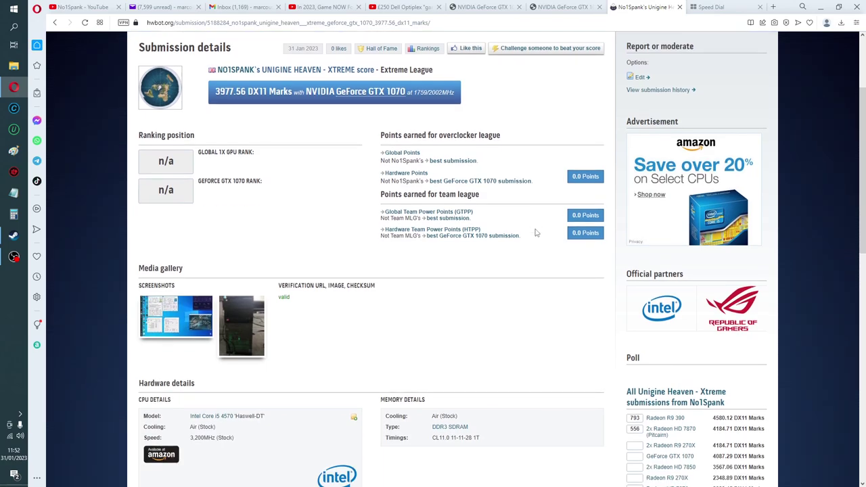
pyautogui.scroll(-2, 535, 233)
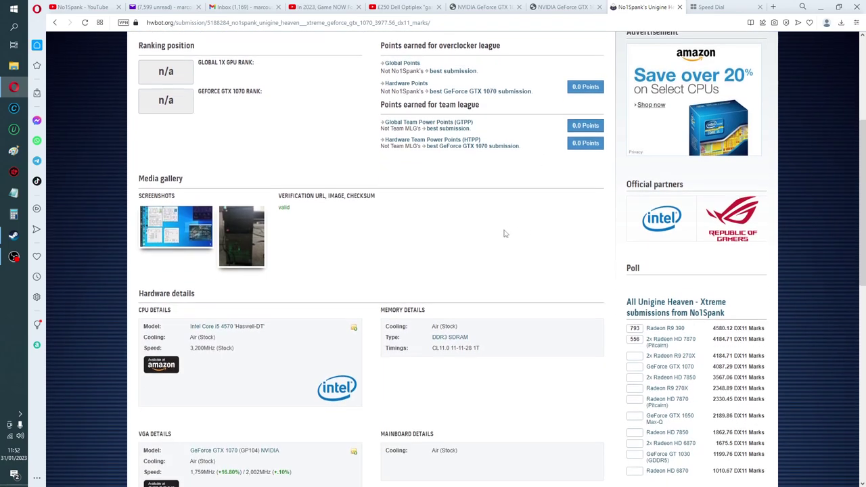
pyautogui.scroll(1, 504, 233)
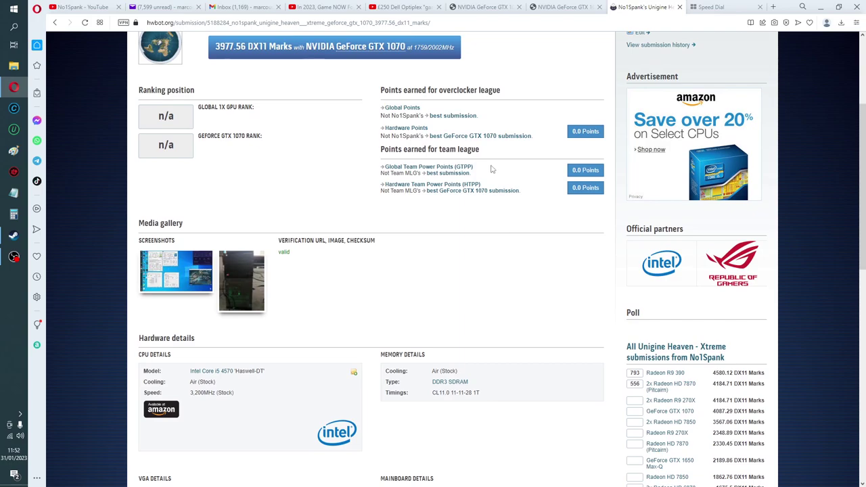
pyautogui.scroll(2, 491, 169)
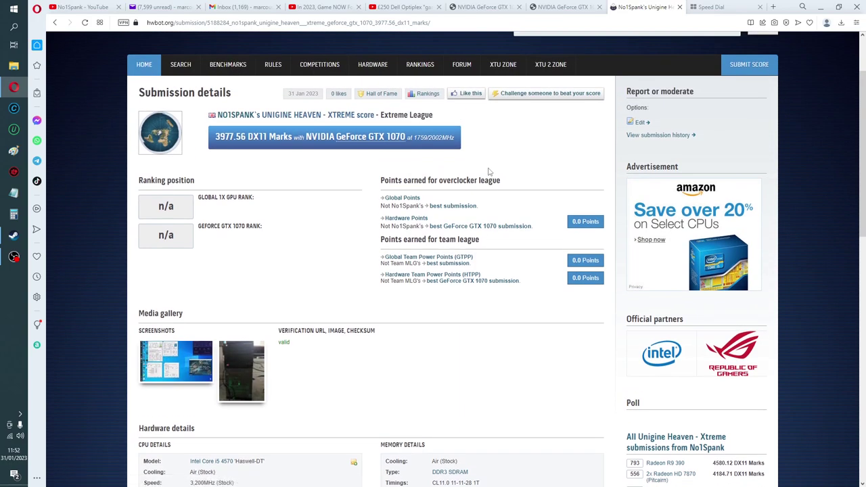
pyautogui.scroll(-4, 488, 173)
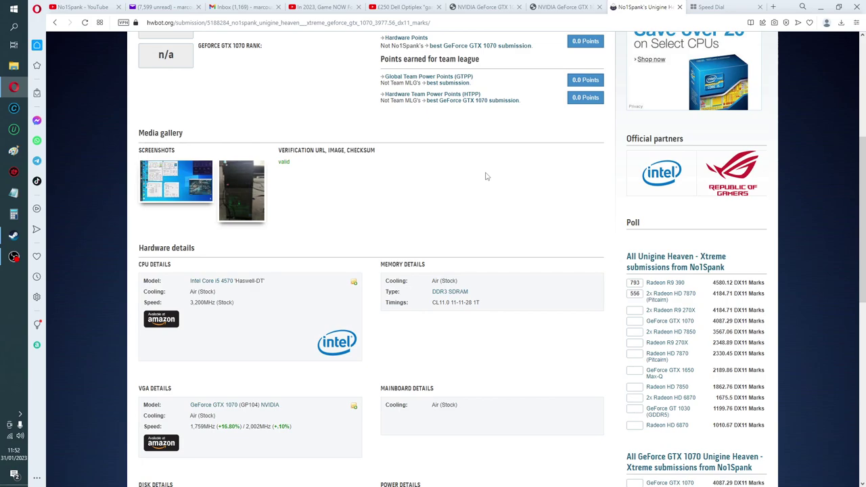
pyautogui.scroll(-1, 485, 177)
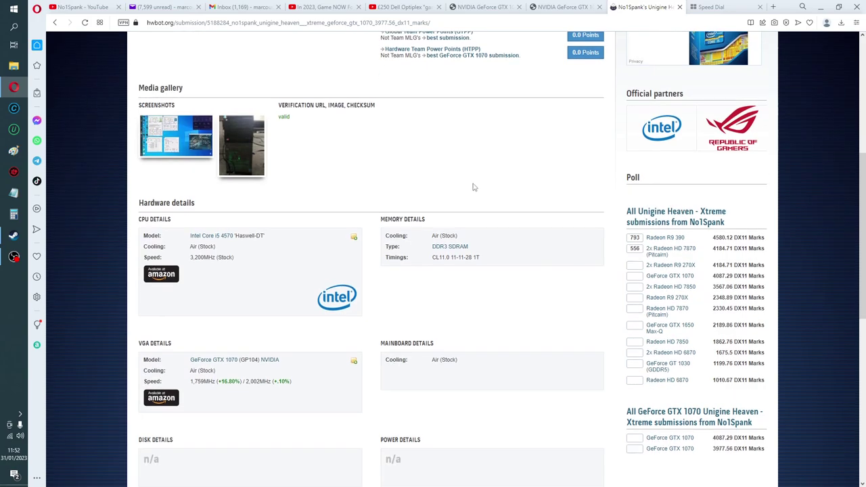
# View the desktop screenshot in this submission's media gallery at full size, and close it.
pyautogui.scroll(1, 473, 188)
pyautogui.click(156, 181)
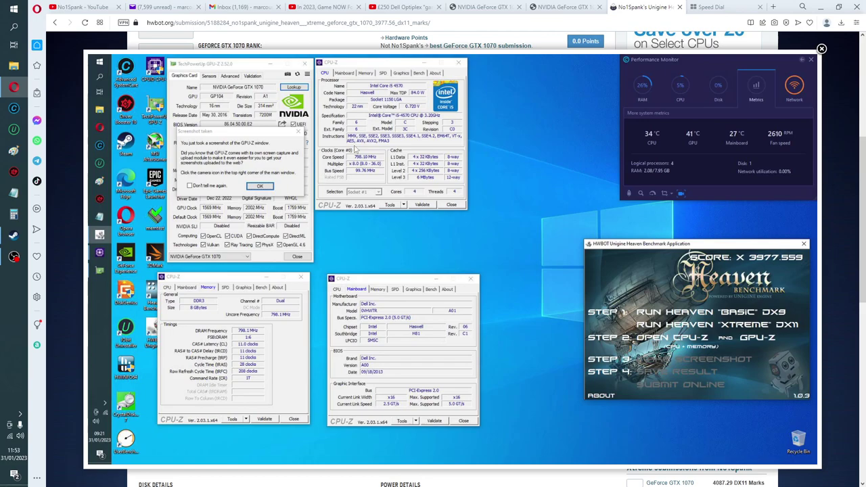
pyautogui.click(821, 50)
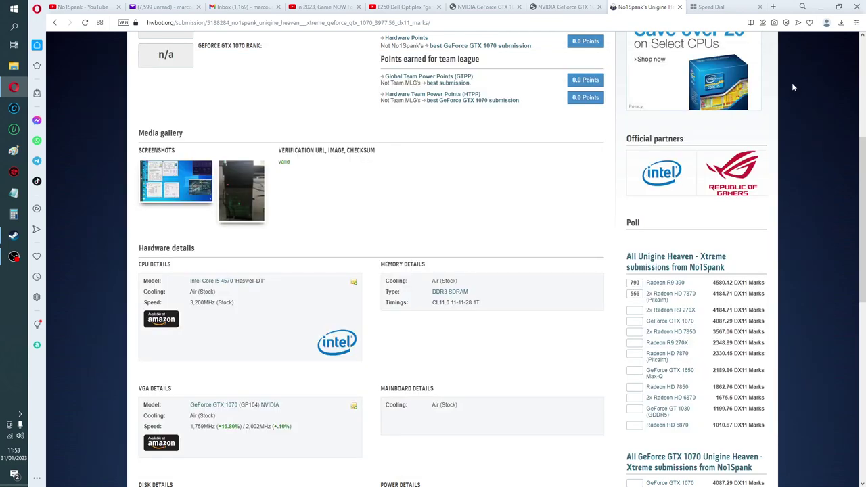
# Open the GTX 1070 submission with 4087.29 DX11 Marks, view its desktop screenshot at full size and close the image.
pyautogui.scroll(-2, 700, 418)
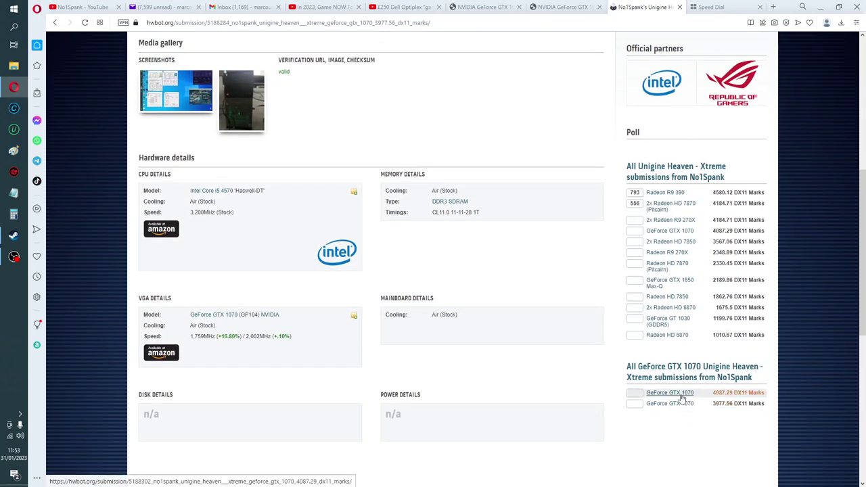
pyautogui.click(680, 399)
pyautogui.scroll(-3, 507, 326)
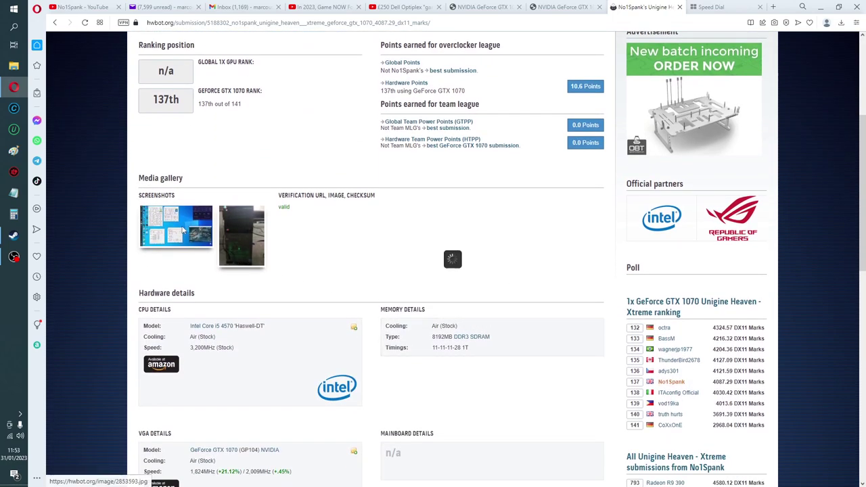
pyautogui.click(183, 234)
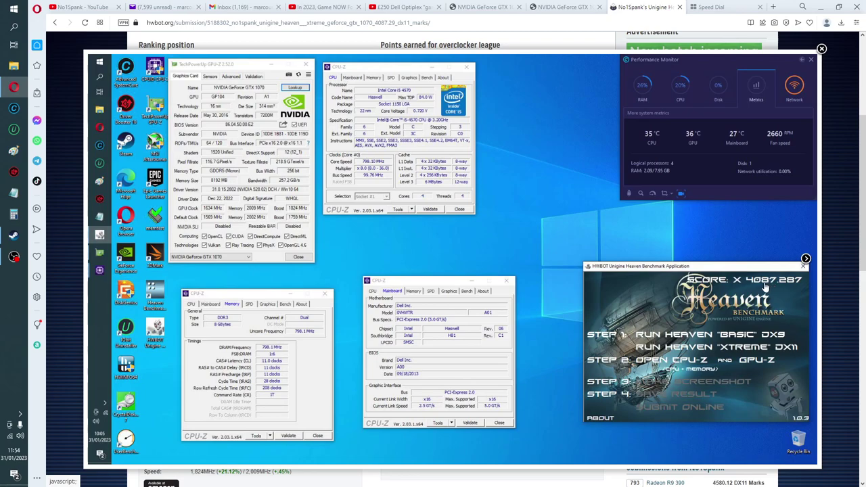
pyautogui.click(822, 49)
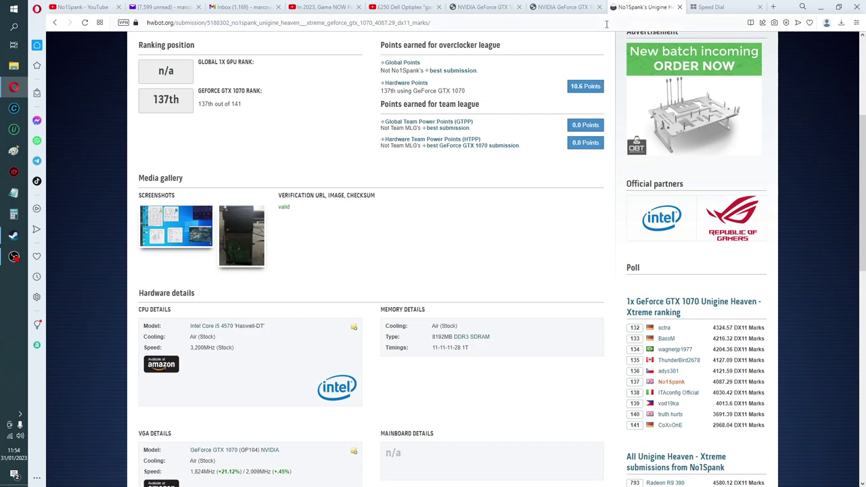
# Look at the 3DMark Time Spy result, and examine the Fire Strike result's scores and hardware details.
pyautogui.click(564, 8)
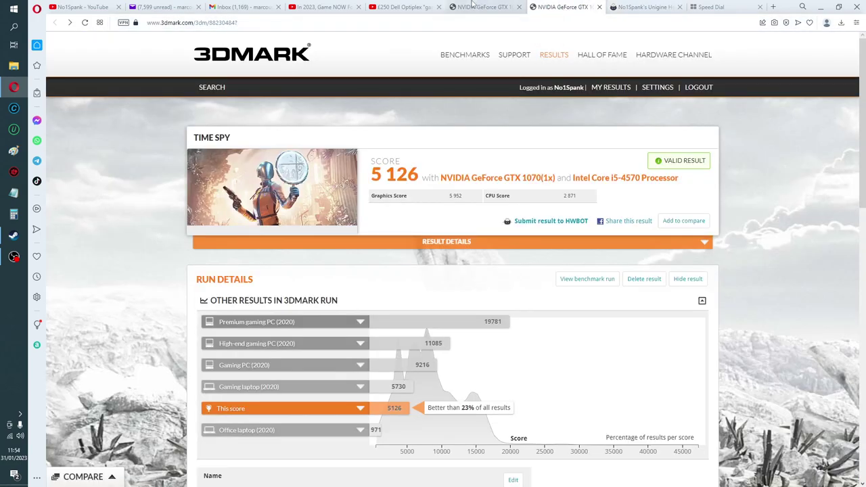
pyautogui.click(483, 9)
pyautogui.scroll(10, 457, 234)
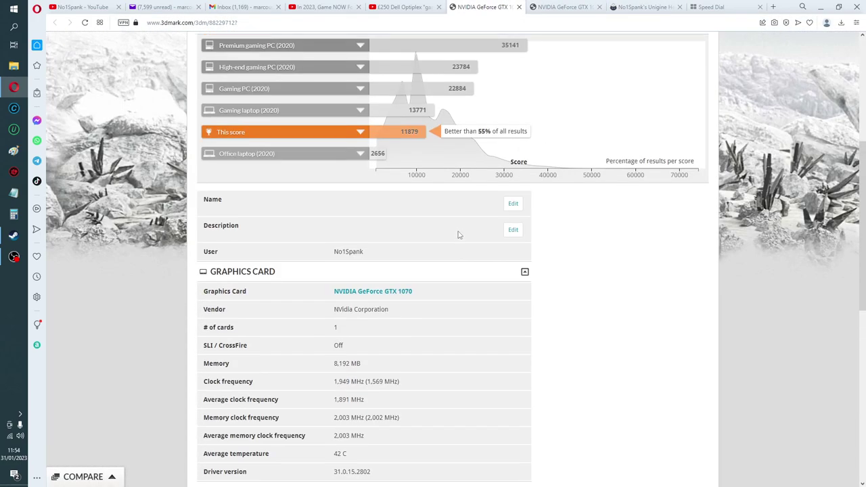
pyautogui.scroll(-1, 458, 234)
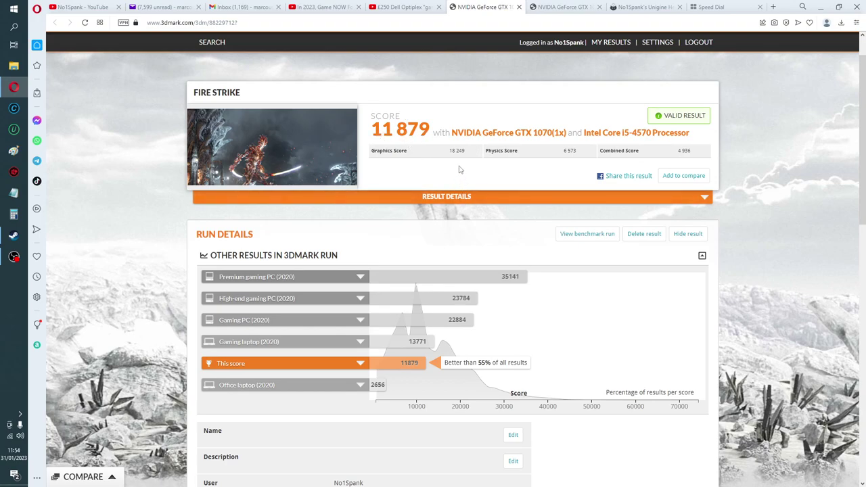
pyautogui.scroll(-5, 457, 170)
pyautogui.scroll(5, 449, 170)
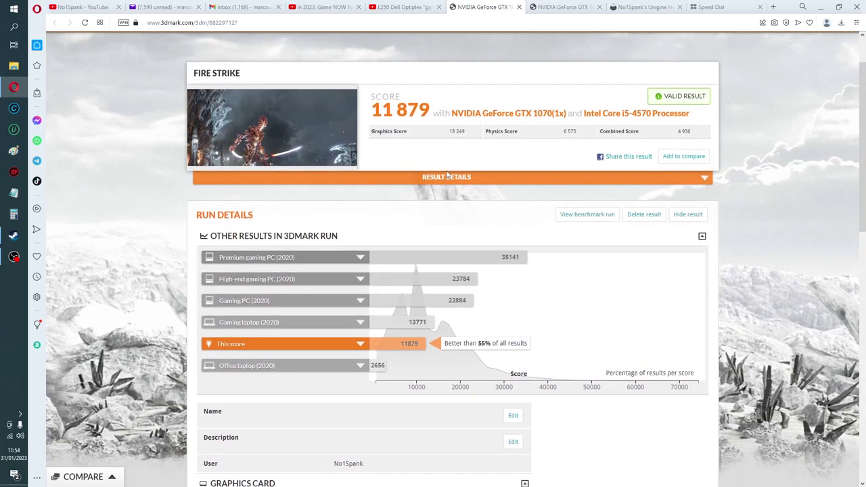
pyautogui.scroll(2, 446, 175)
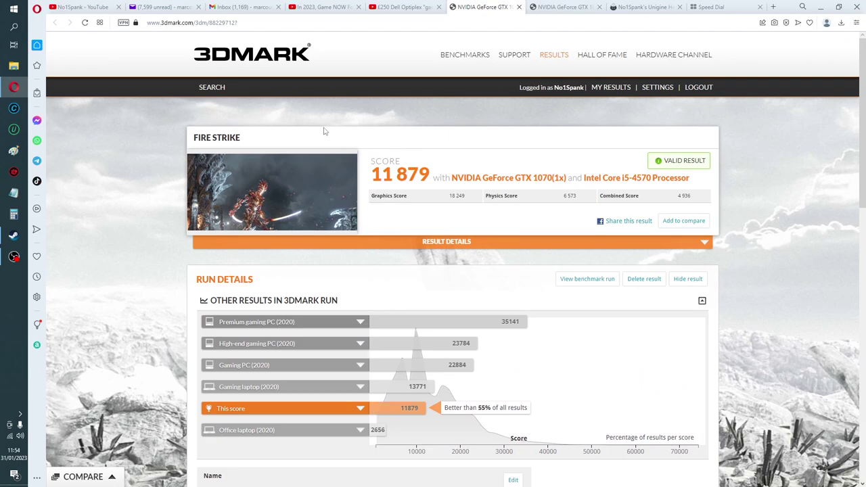
# Switch to File Explorer and view the saved pictures "i5 opti oc2" and "fire strike i5 oc", closing each one.
pyautogui.click(14, 68)
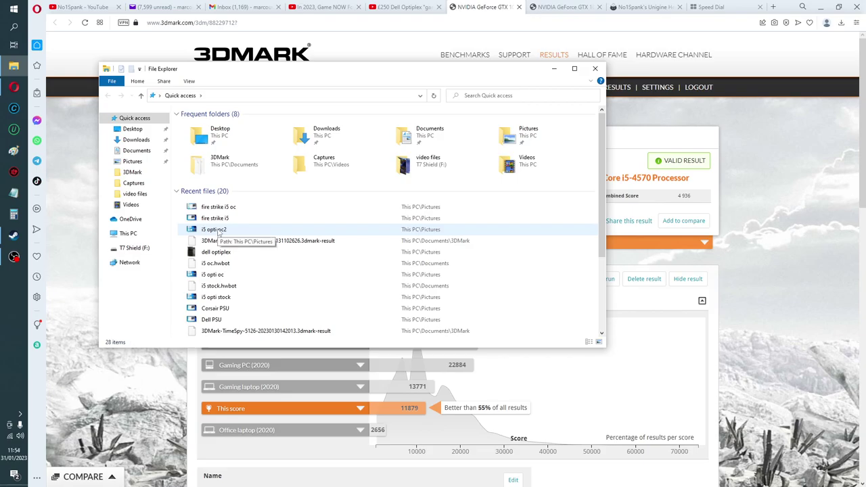
pyautogui.doubleClick(217, 229)
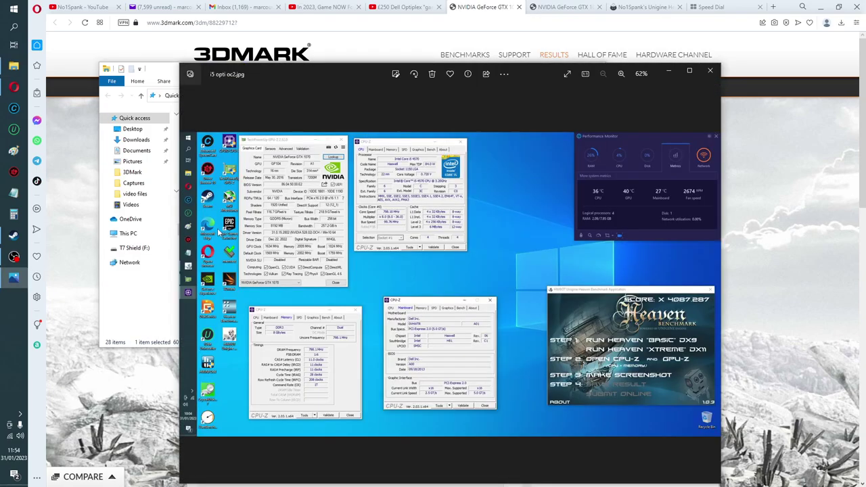
pyautogui.click(710, 71)
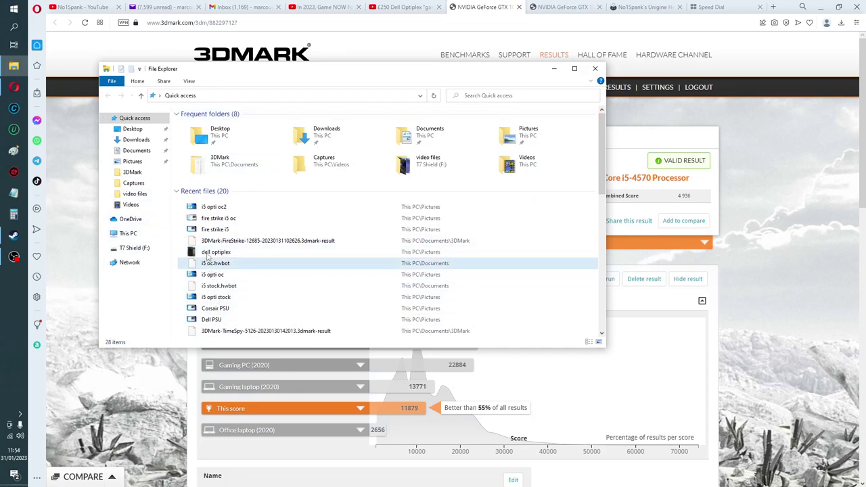
pyautogui.doubleClick(218, 219)
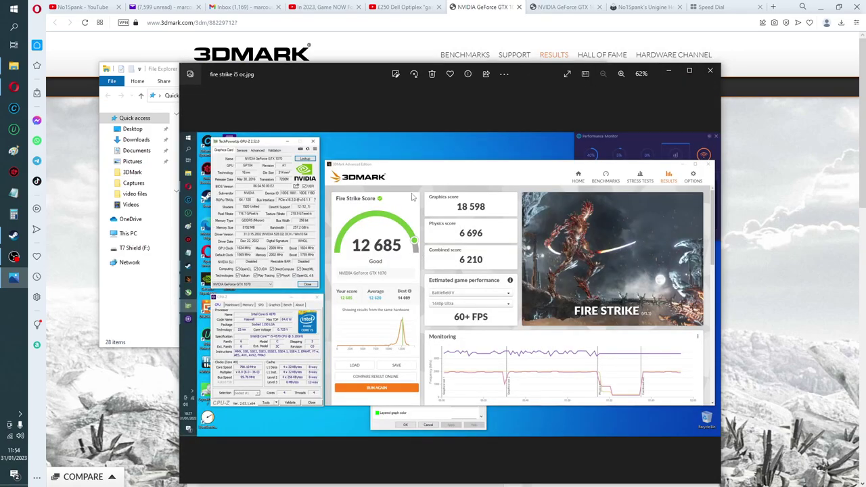
pyautogui.moveTo(369, 78); pyautogui.dragTo(266, 111)
pyautogui.click(636, 99)
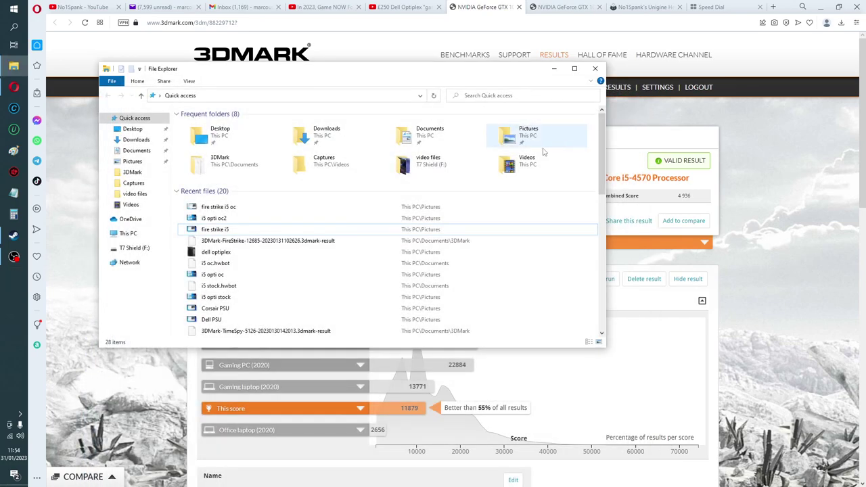
# View the saved picture "fire strike i5" with the Fire Strike scores, and close the image viewer.
pyautogui.click(226, 231)
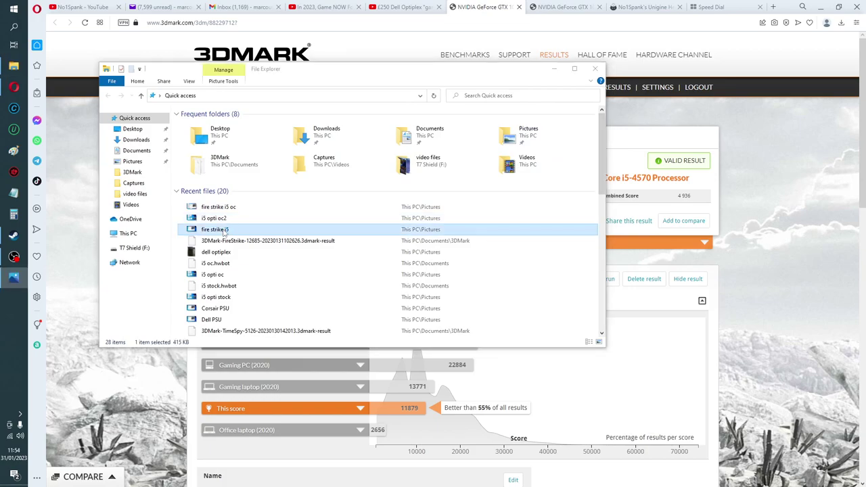
pyautogui.doubleClick(226, 231)
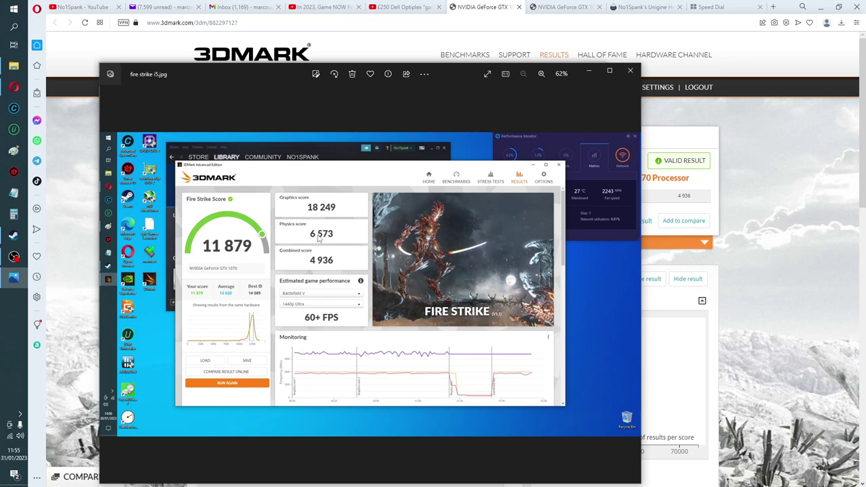
pyautogui.press('Delete')
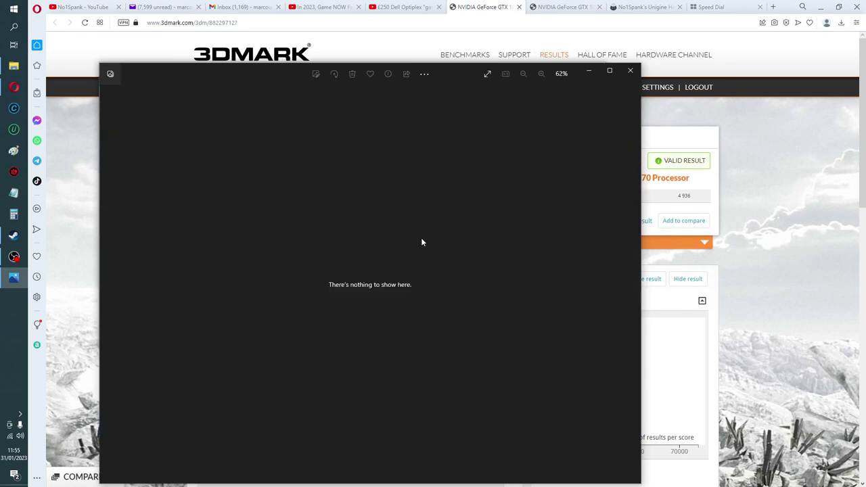
pyautogui.click(630, 70)
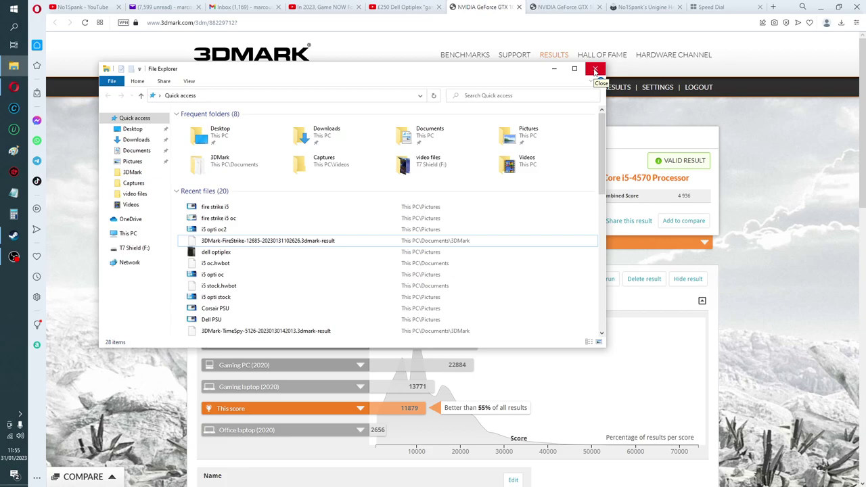
# Close File Explorer and the browser, and bring the OBS window back on screen.
pyautogui.click(596, 70)
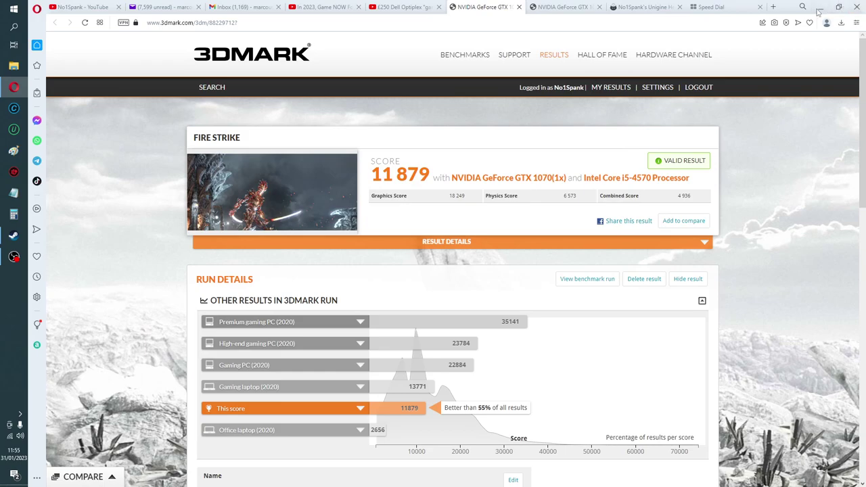
pyautogui.click(854, 6)
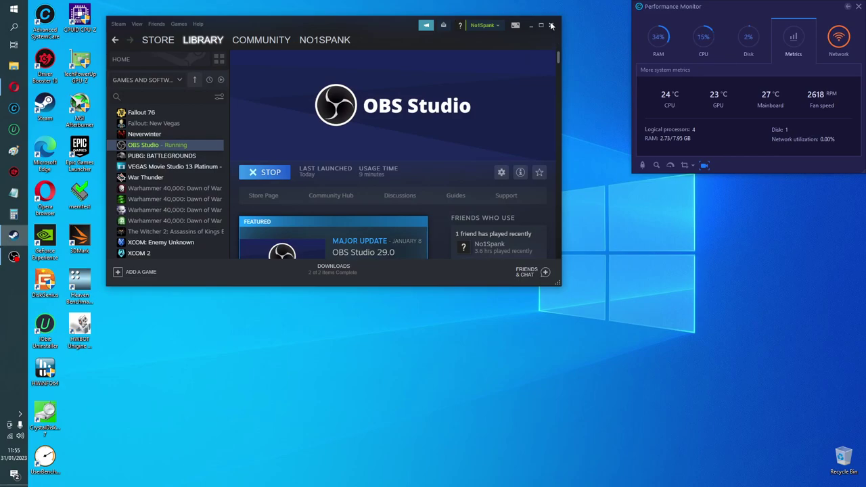
pyautogui.click(14, 257)
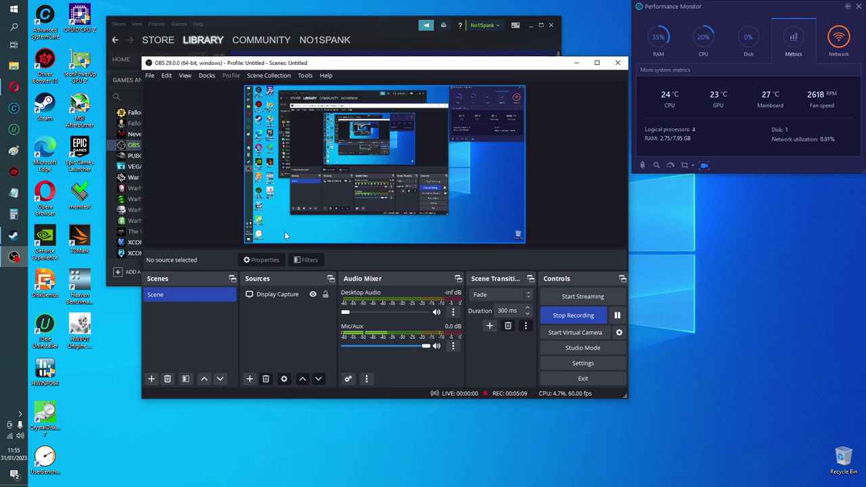